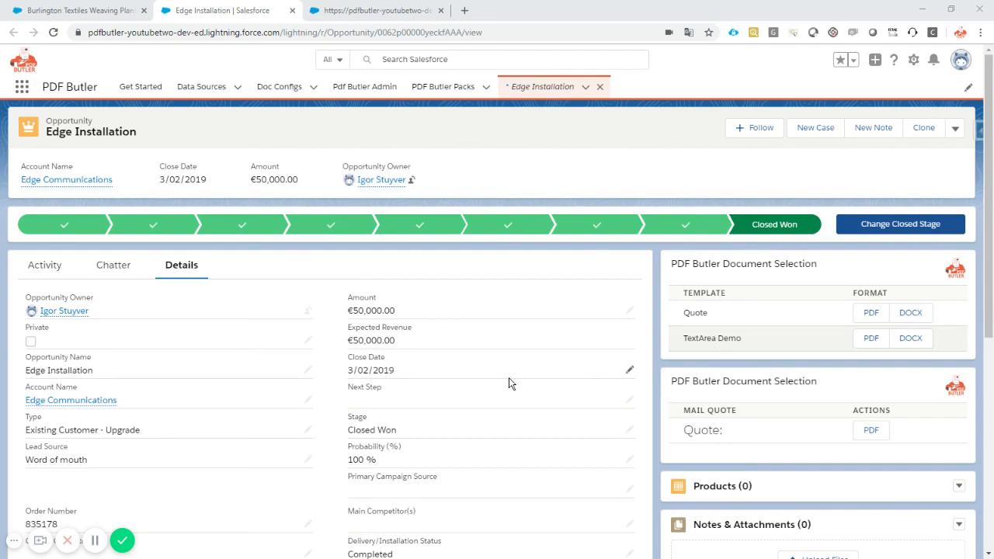
Put a line break after 'Edge Installation' in the opportunity's Description field.
{"action": "scroll", "coordinate": [435, 376], "scroll_direction": "down", "scroll_amount": 2}
{"action": "scroll", "coordinate": [433, 376], "scroll_direction": "down", "scroll_amount": 3}
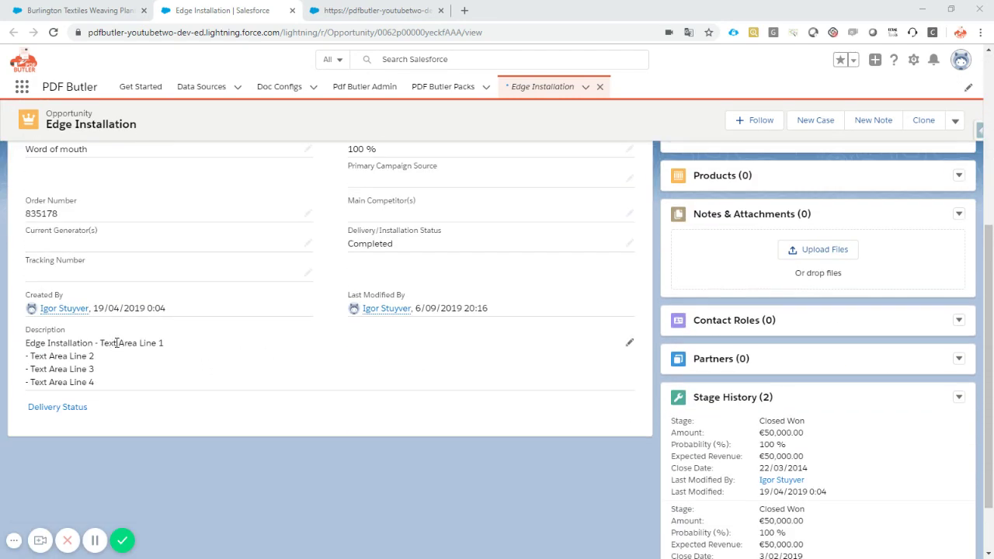
{"action": "left_click", "coordinate": [629, 343]}
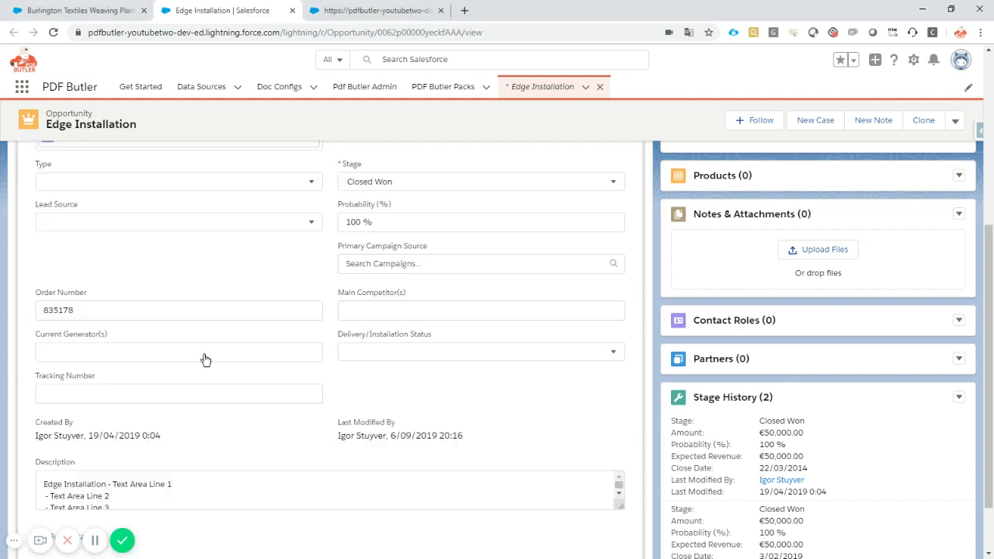
{"action": "scroll", "coordinate": [125, 437], "scroll_direction": "down", "scroll_amount": 1}
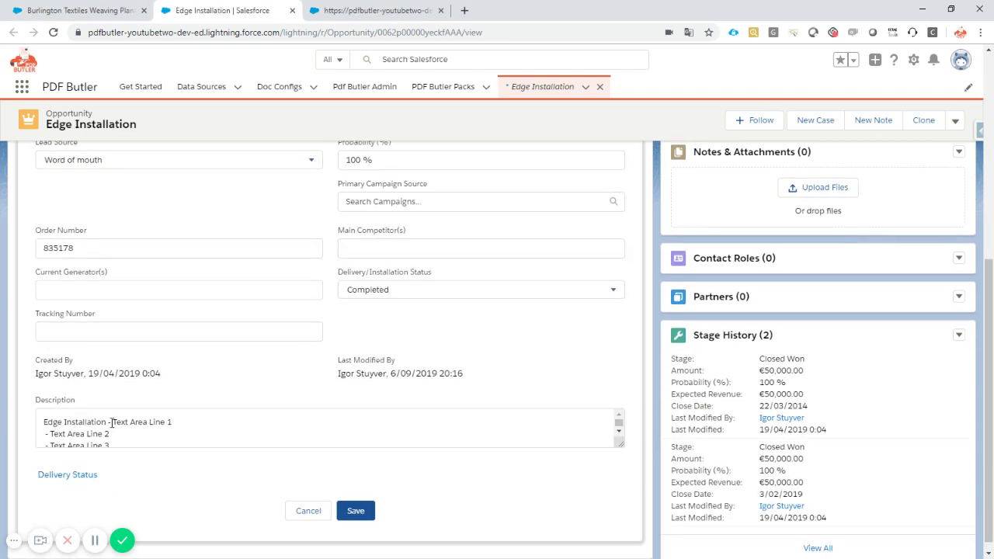
{"action": "left_click", "coordinate": [111, 422]}
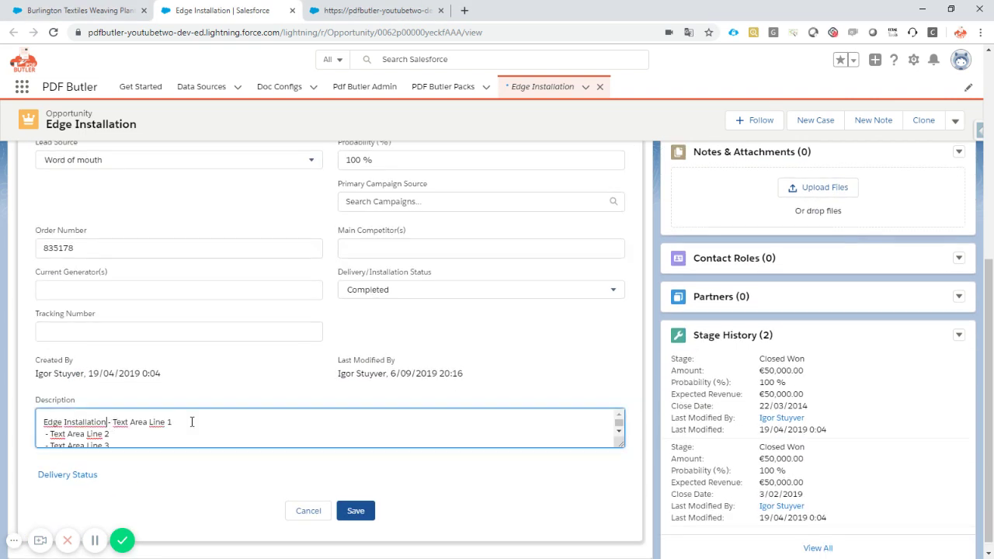
{"action": "key", "text": "Return"}
{"action": "key", "text": "Down"}
{"action": "key", "text": "Down"}
Enlarge the Description box to show every line and save the record.
{"action": "left_click_drag", "start_coordinate": [617, 449], "coordinate": [624, 497]}
{"action": "left_click_drag", "start_coordinate": [45, 422], "coordinate": [129, 469]}
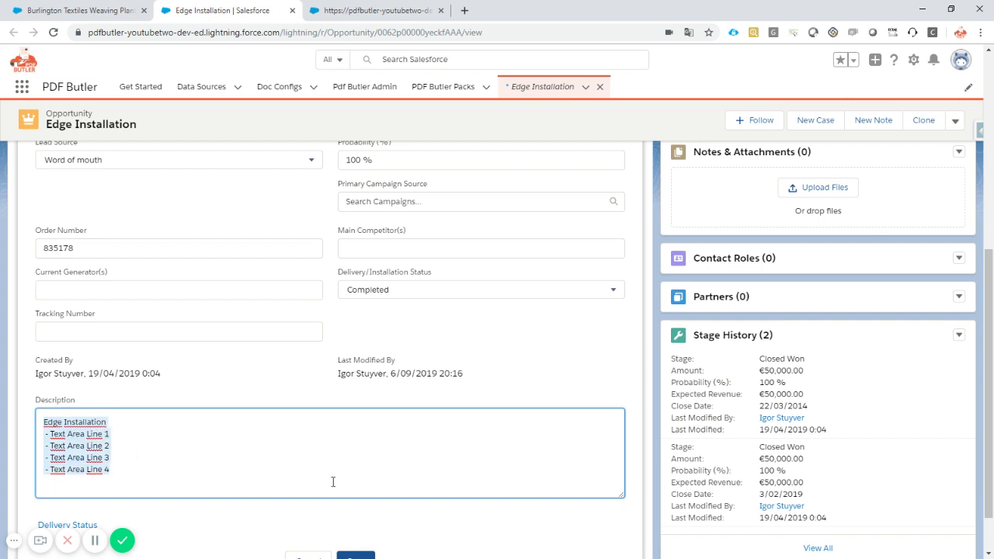
{"action": "scroll", "coordinate": [333, 482], "scroll_direction": "down", "scroll_amount": 2}
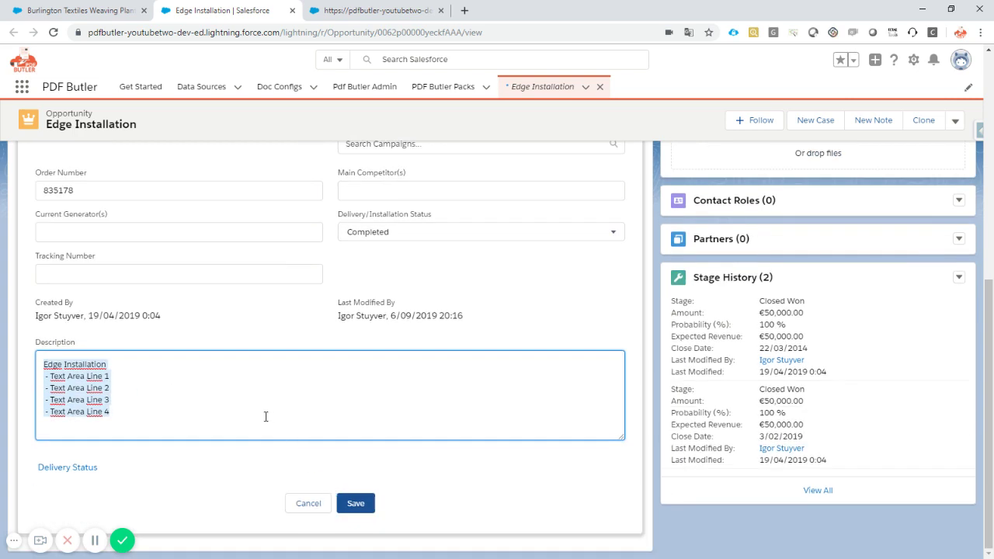
{"action": "left_click", "coordinate": [371, 506]}
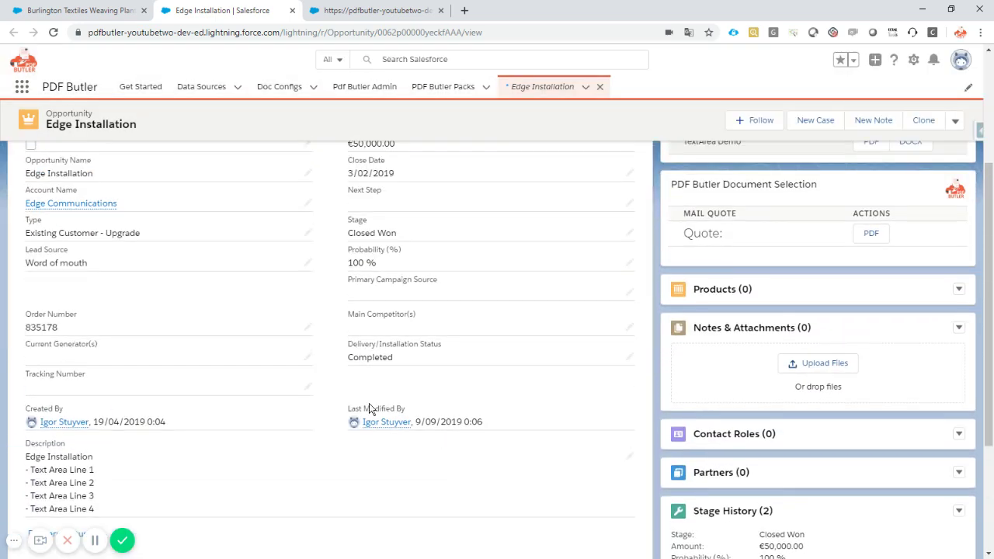
Open the Burlington Textiles Weaving Plant Generator opportunity and review its three-line Description.
{"action": "left_click", "coordinate": [70, 10]}
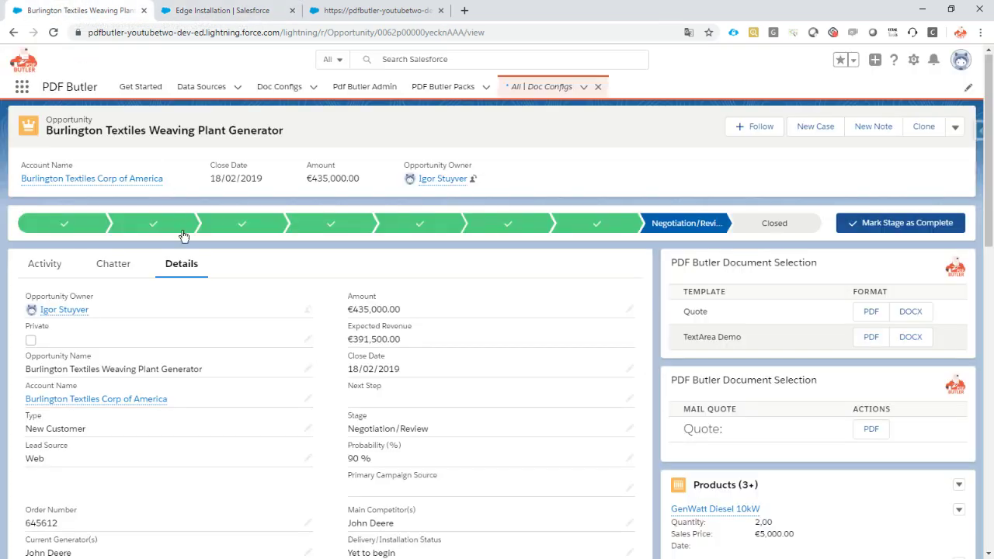
{"action": "scroll", "coordinate": [210, 271], "scroll_direction": "down", "scroll_amount": 3}
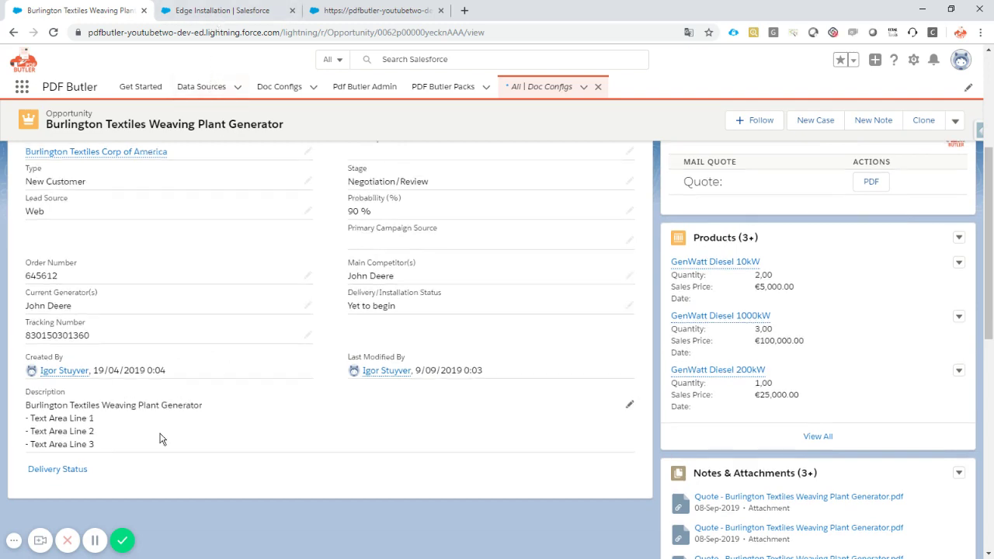
{"action": "scroll", "coordinate": [159, 435], "scroll_direction": "up", "scroll_amount": 3}
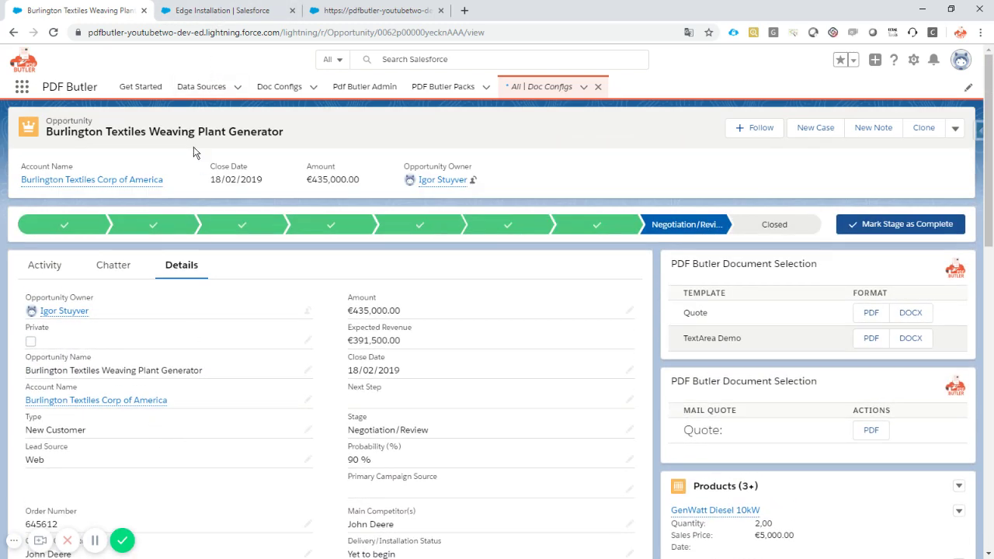
{"action": "scroll", "coordinate": [167, 372], "scroll_direction": "down", "scroll_amount": 3}
{"action": "scroll", "coordinate": [76, 466], "scroll_direction": "down", "scroll_amount": 1}
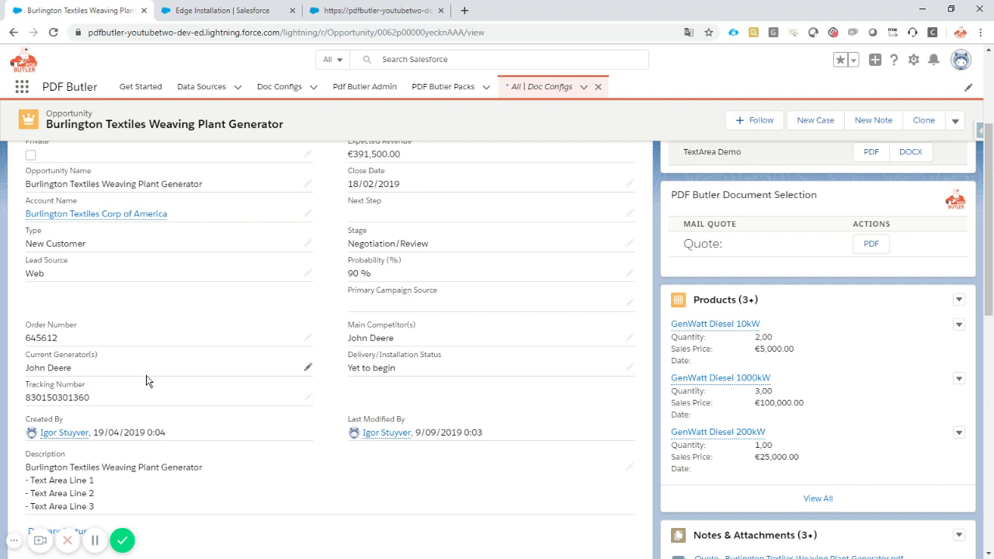
{"action": "scroll", "coordinate": [146, 377], "scroll_direction": "down", "scroll_amount": 1}
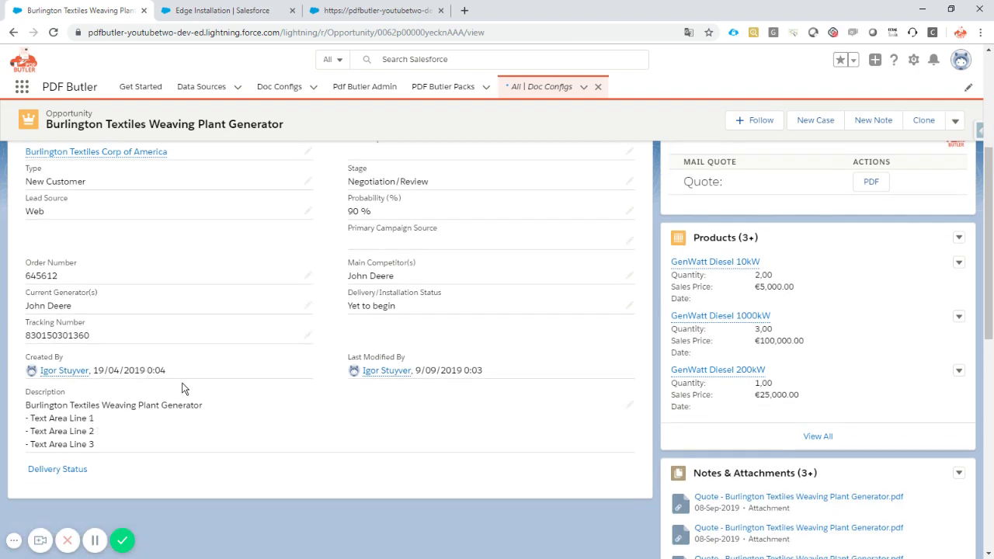
{"action": "scroll", "coordinate": [184, 388], "scroll_direction": "up", "scroll_amount": 4}
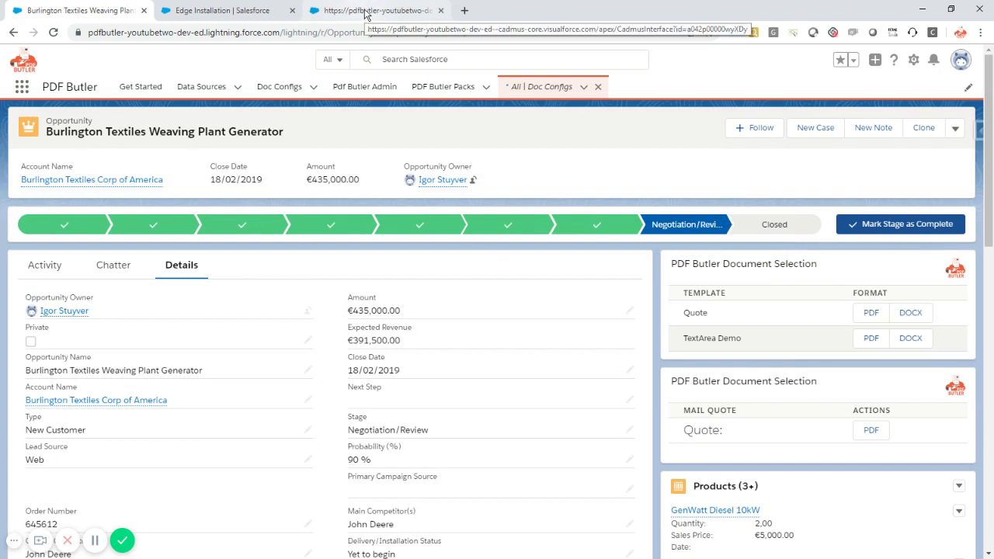
Review the All Opportunities and Opportunity data sources in Doc Config, then bring up Word.
{"action": "left_click", "coordinate": [365, 11]}
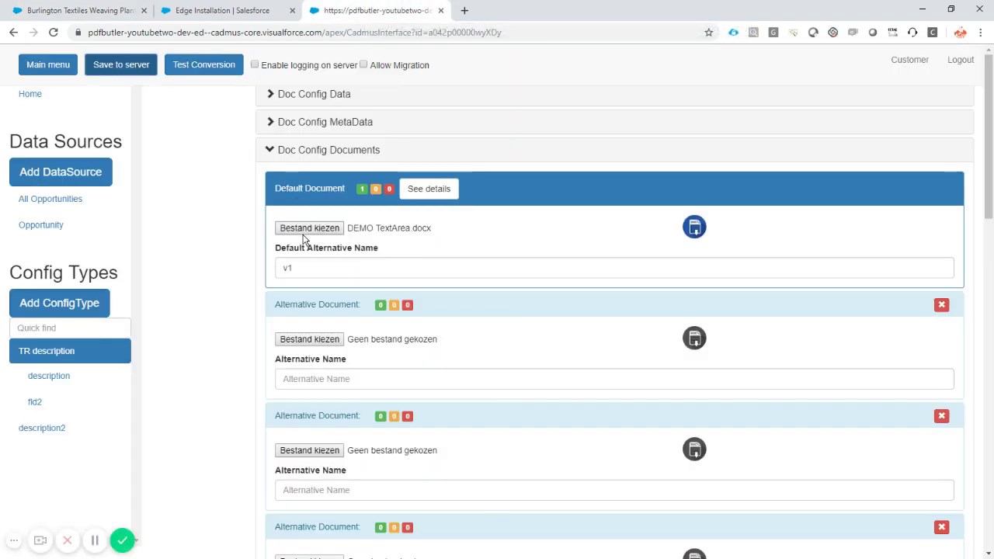
{"action": "left_click", "coordinate": [74, 200]}
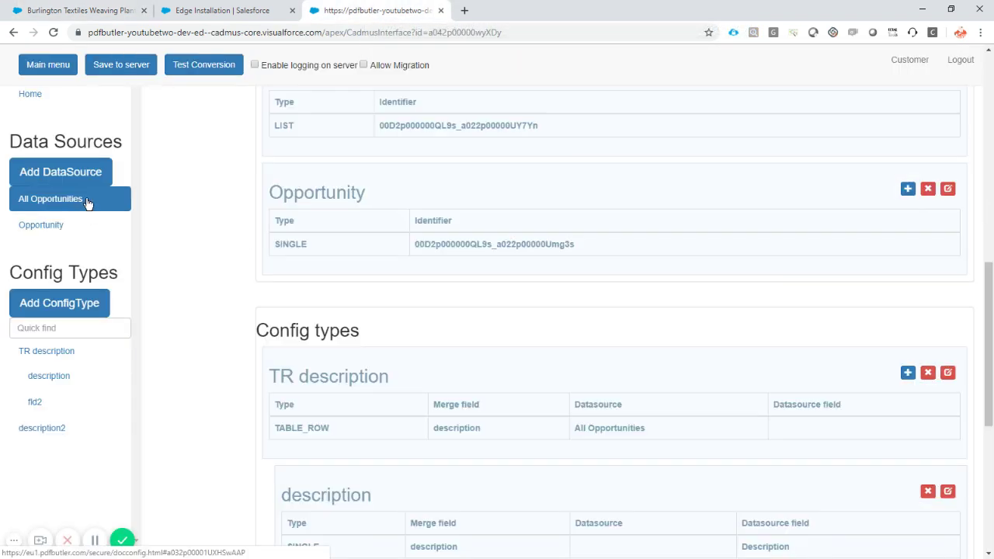
{"action": "scroll", "coordinate": [394, 236], "scroll_direction": "up", "scroll_amount": 1}
{"action": "scroll", "coordinate": [394, 236], "scroll_direction": "up", "scroll_amount": 1}
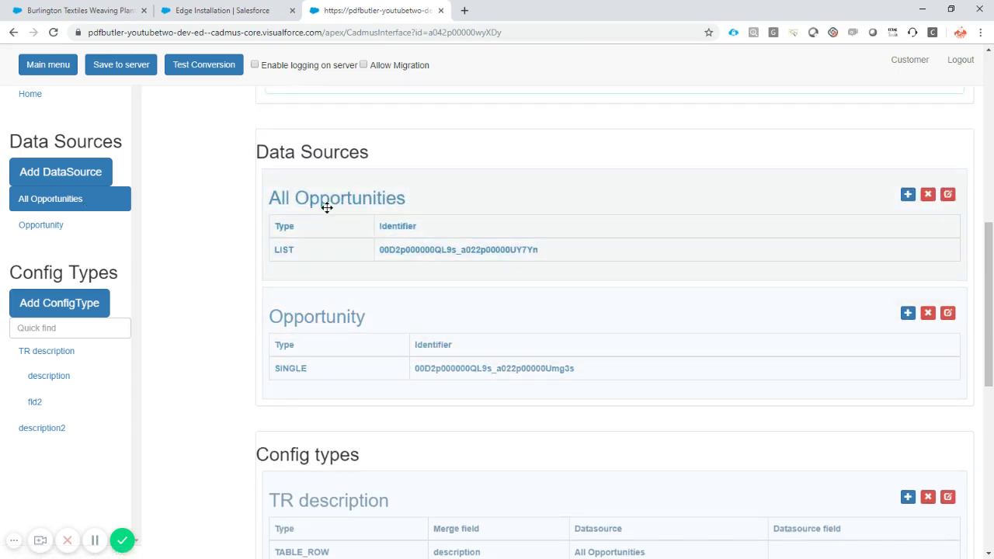
{"action": "left_click", "coordinate": [74, 226]}
{"action": "scroll", "coordinate": [349, 233], "scroll_direction": "up", "scroll_amount": 1}
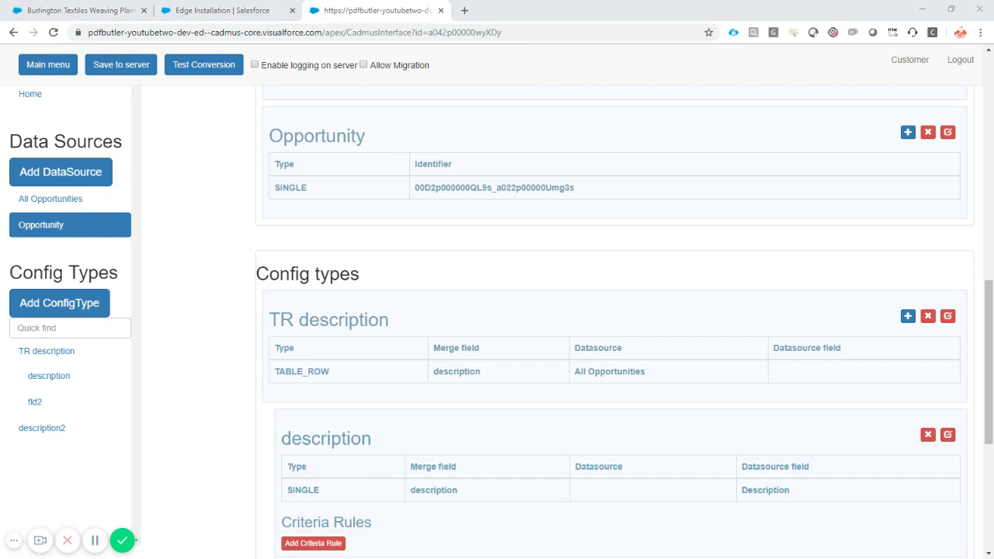
{"action": "key", "text": "alt+Tab"}
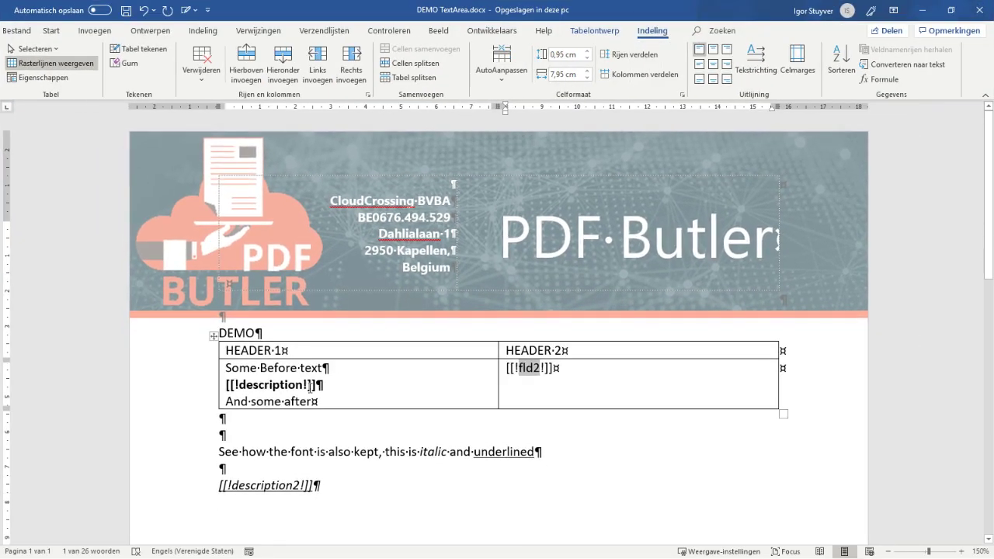
Inspect the [[!description!]] and italic underlined [[!description2!]] merge fields in DEMO TextArea.docx.
{"action": "double_click", "coordinate": [265, 385]}
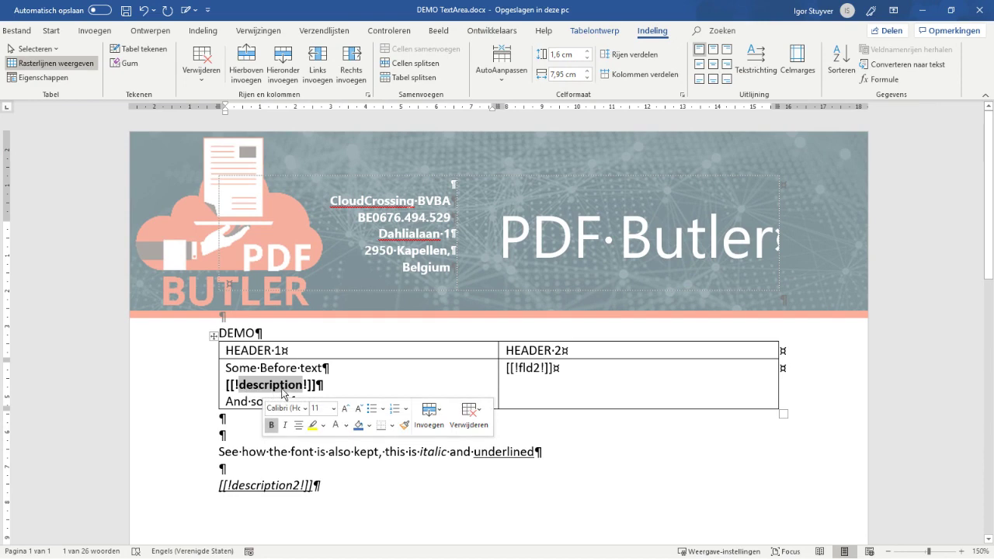
{"action": "left_click_drag", "start_coordinate": [325, 387], "coordinate": [225, 385]}
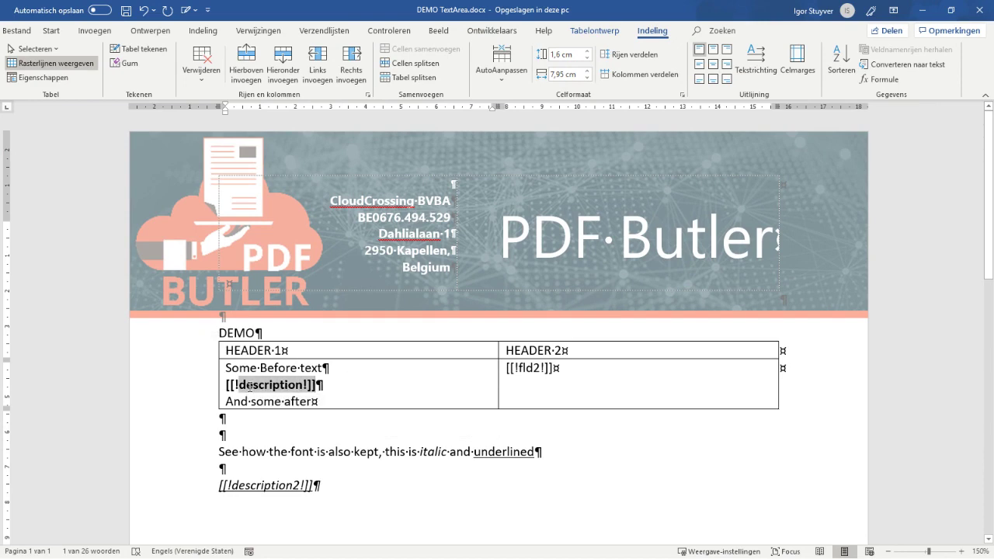
{"action": "double_click", "coordinate": [259, 485]}
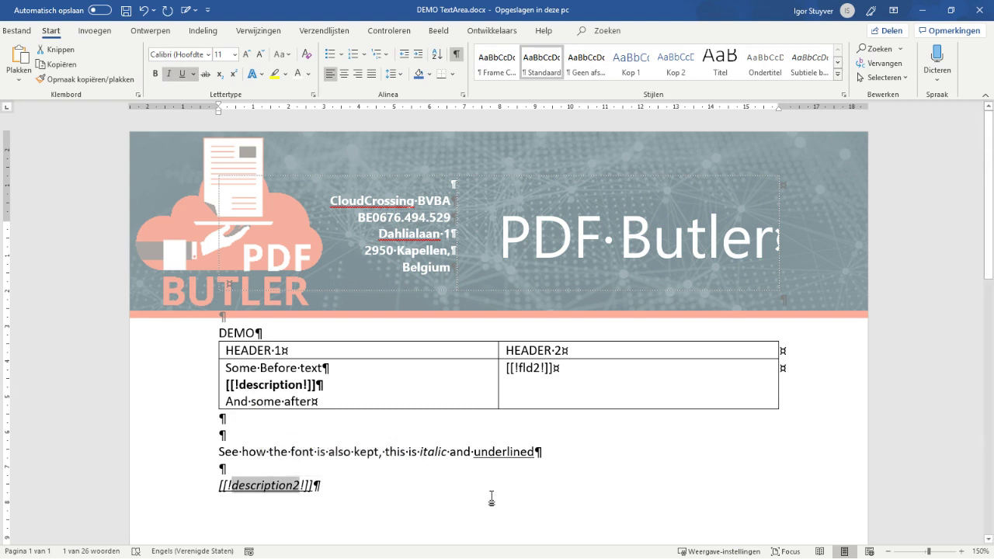
{"action": "left_click", "coordinate": [223, 485]}
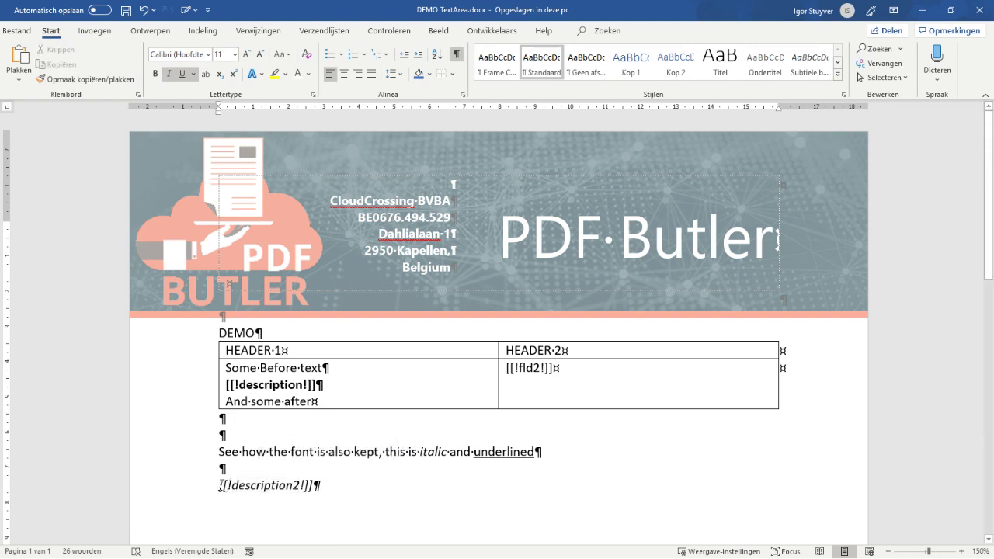
{"action": "left_click_drag", "start_coordinate": [222, 485], "coordinate": [310, 492]}
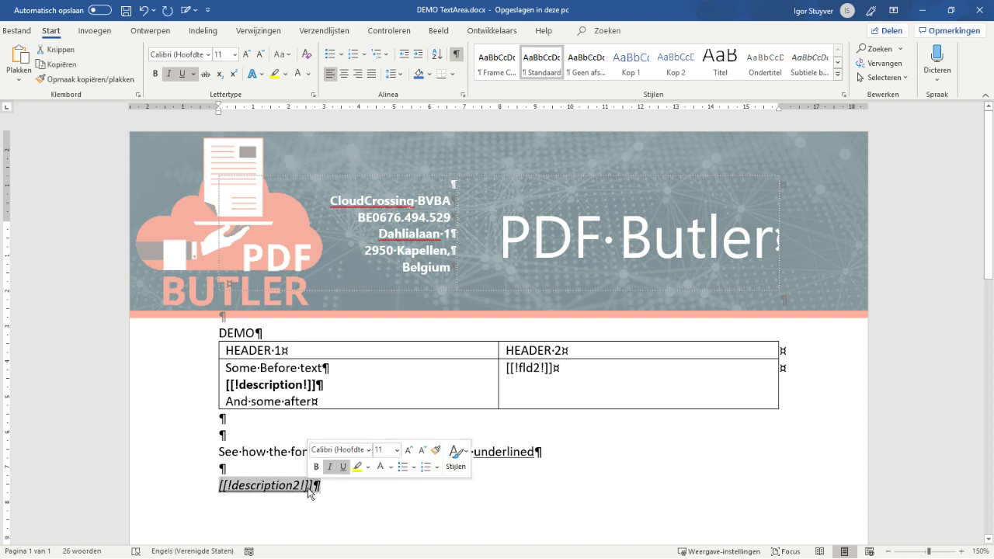
{"action": "double_click", "coordinate": [269, 384]}
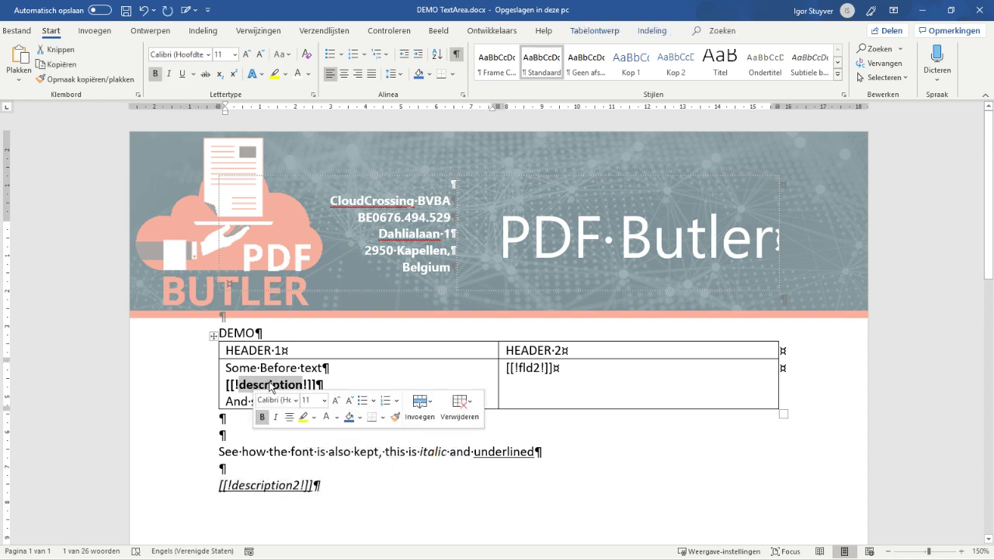
{"action": "left_click", "coordinate": [329, 347]}
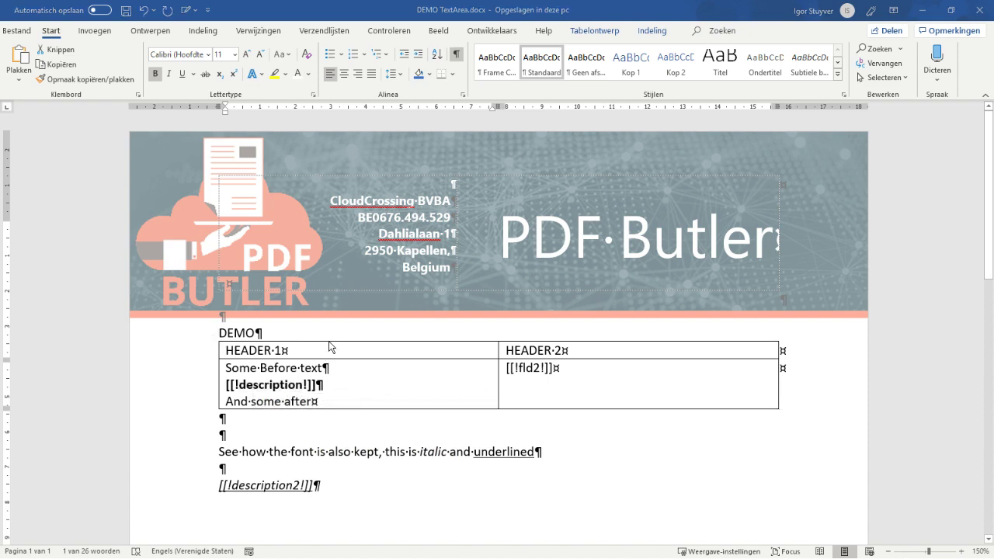
Check the TR description config type's settings (Description is not empty) and close without changes.
{"action": "key", "text": "alt+Tab"}
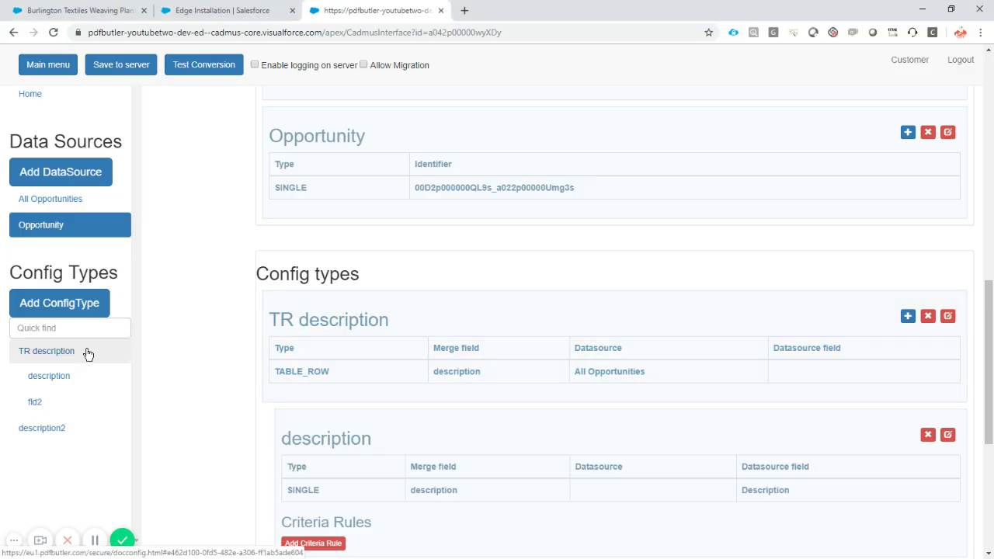
{"action": "left_click", "coordinate": [87, 353]}
{"action": "scroll", "coordinate": [499, 362], "scroll_direction": "up", "scroll_amount": 1}
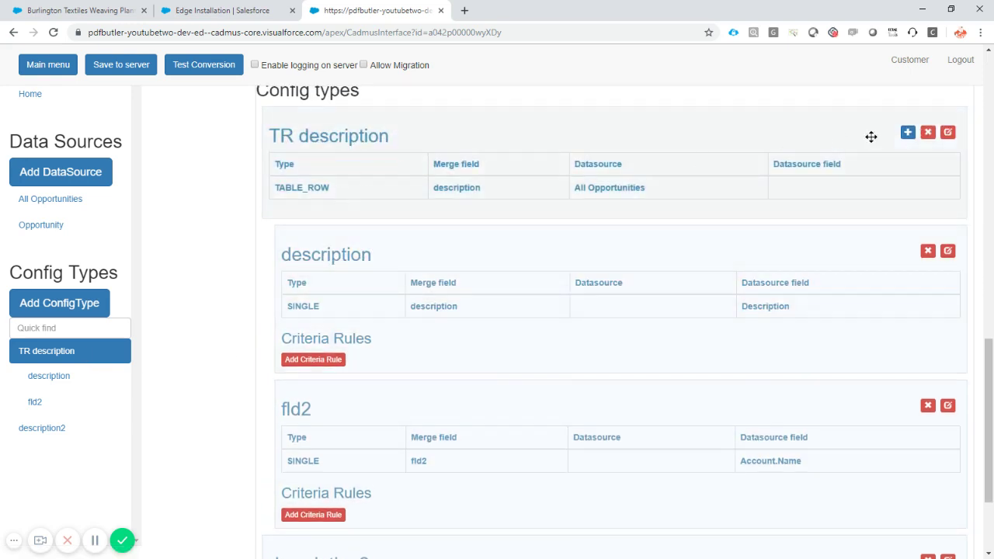
{"action": "left_click", "coordinate": [947, 133]}
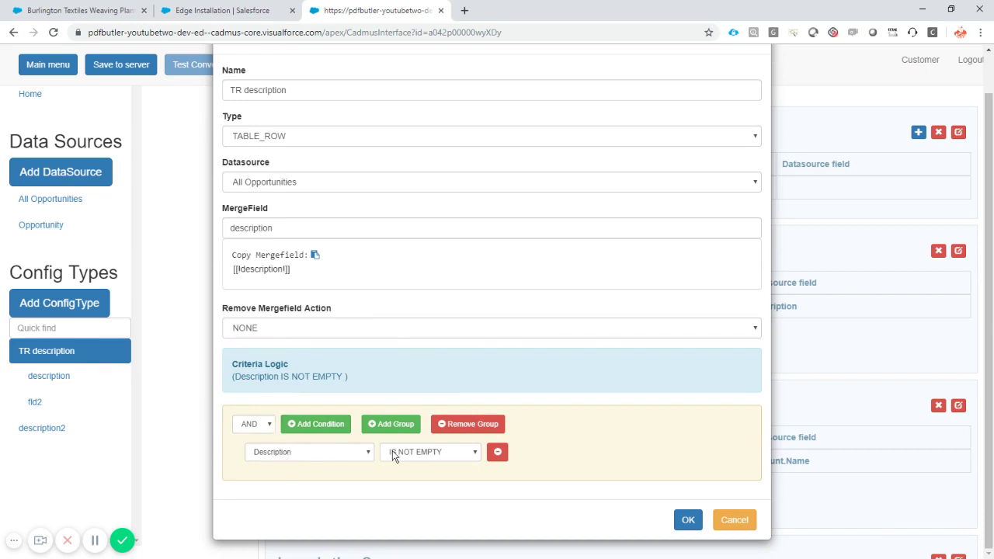
{"action": "left_click", "coordinate": [731, 520]}
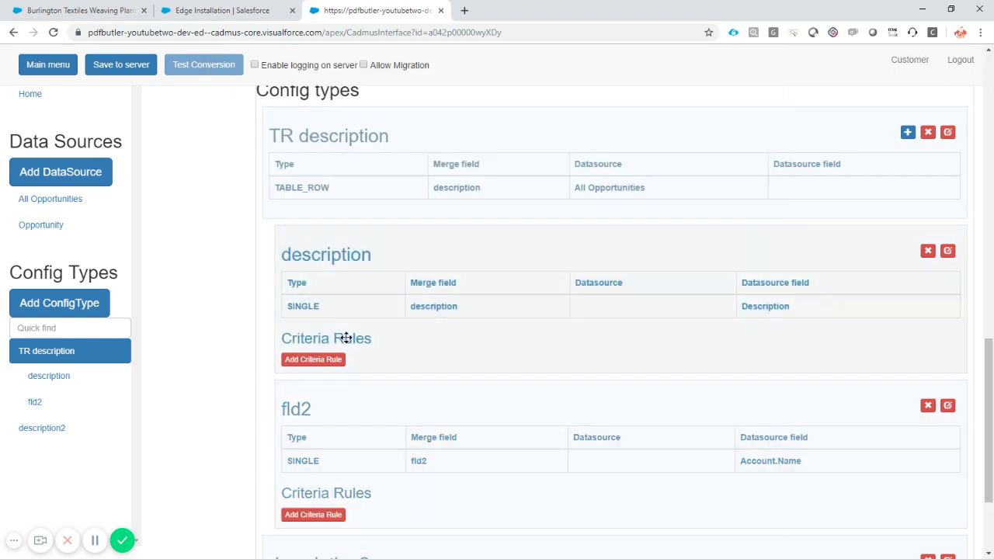
Switch the description config type to TEXTAREA and confirm with OK.
{"action": "double_click", "coordinate": [334, 255]}
{"action": "left_click", "coordinate": [948, 251]}
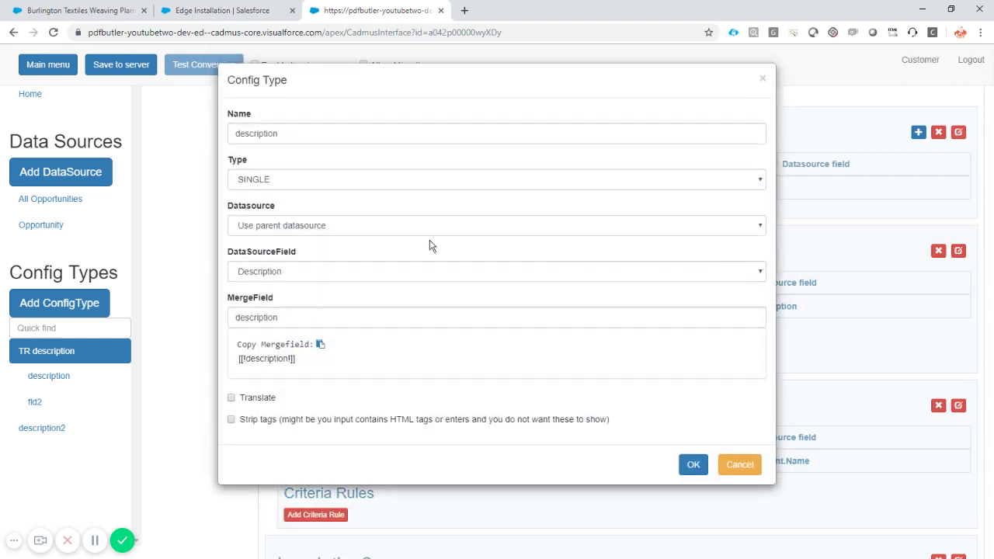
{"action": "left_click", "coordinate": [273, 183]}
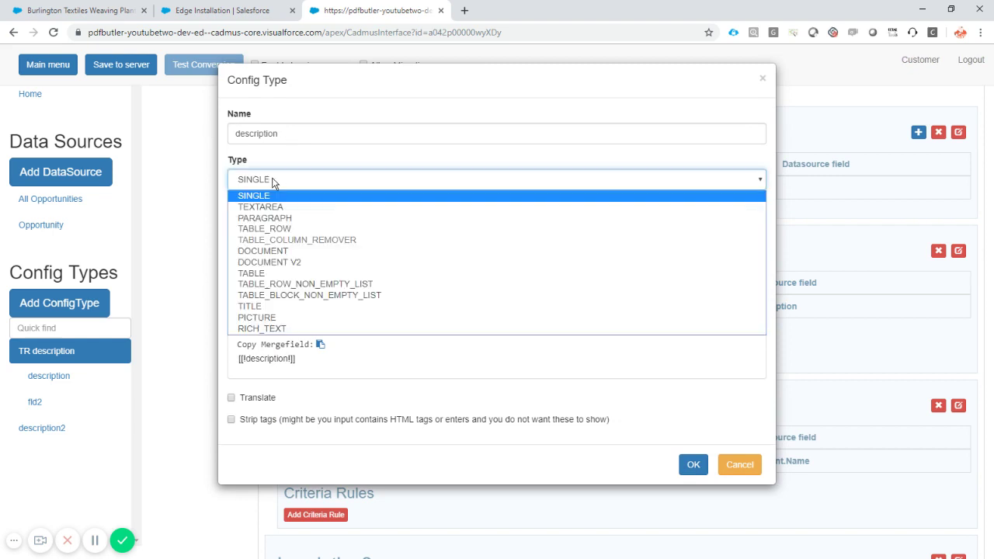
{"action": "left_click", "coordinate": [278, 206]}
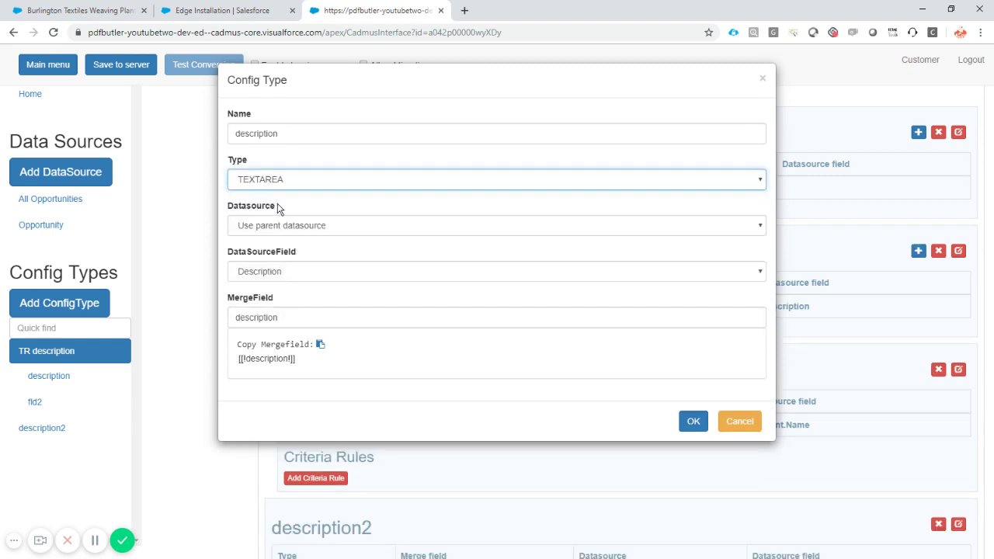
{"action": "left_click", "coordinate": [693, 422]}
{"action": "scroll", "coordinate": [306, 295], "scroll_direction": "down", "scroll_amount": 3}
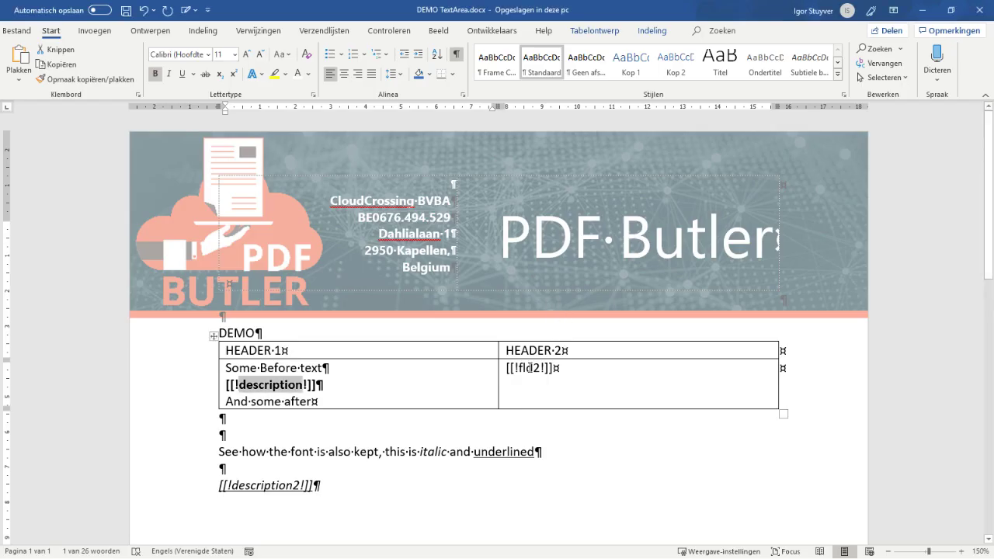
Set the description2 config type's Type to TEXTAREA and confirm with OK.
{"action": "double_click", "coordinate": [529, 368]}
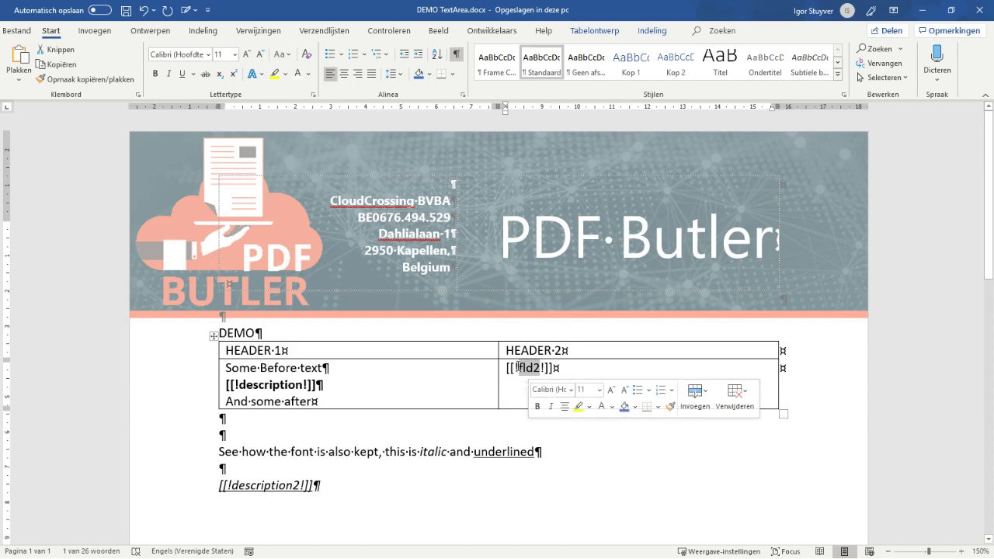
{"action": "key", "text": "alt+Tab"}
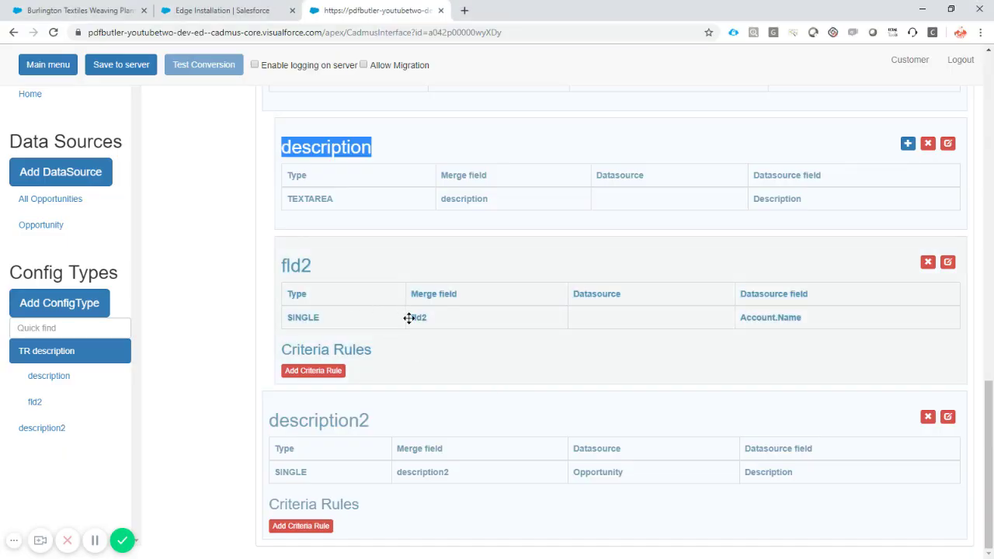
{"action": "left_click", "coordinate": [339, 425]}
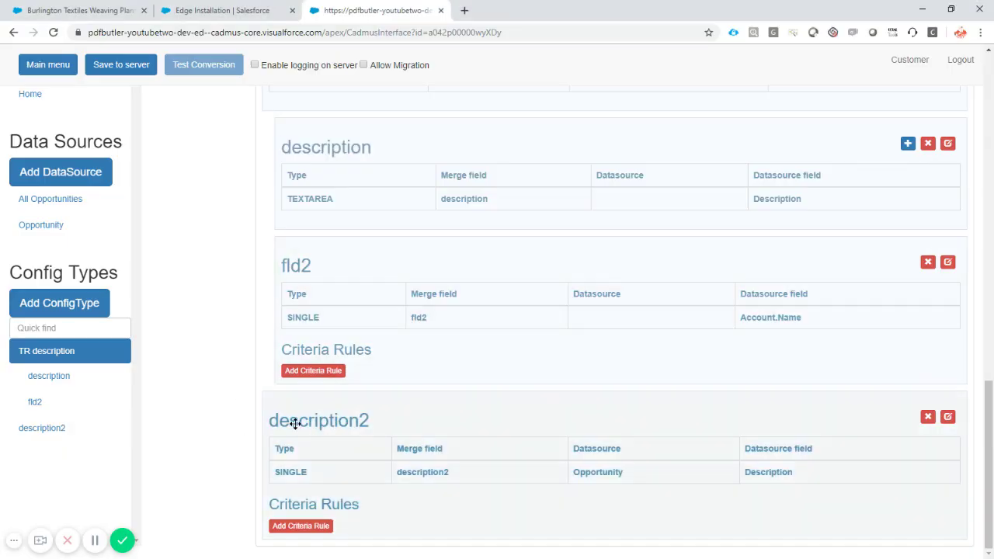
{"action": "double_click", "coordinate": [302, 421]}
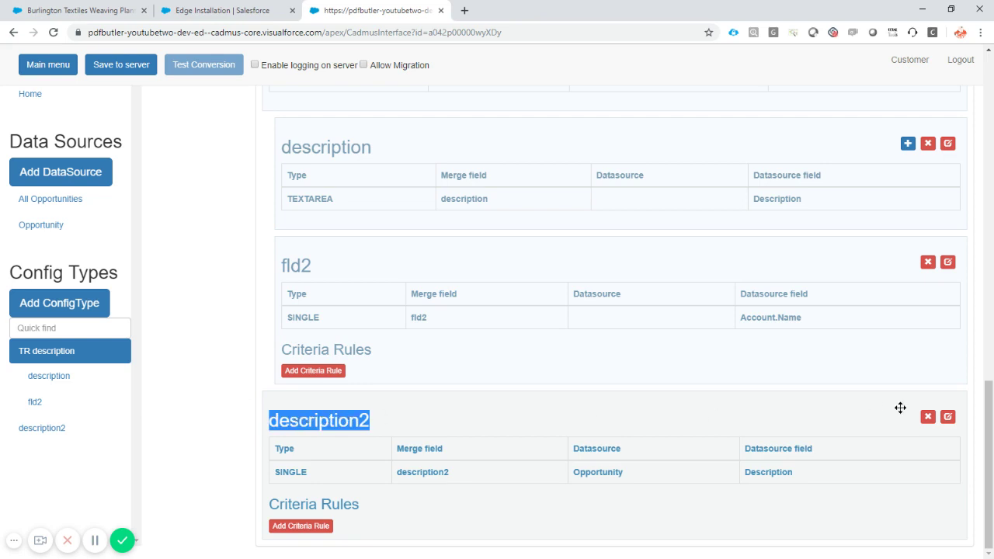
{"action": "left_click", "coordinate": [947, 417]}
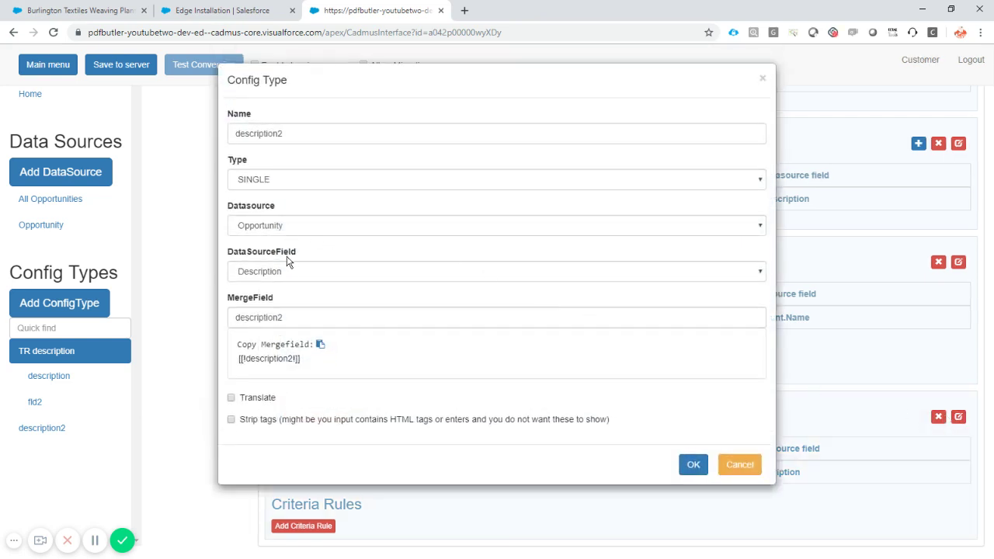
{"action": "left_click", "coordinate": [277, 184]}
{"action": "left_click", "coordinate": [282, 207]}
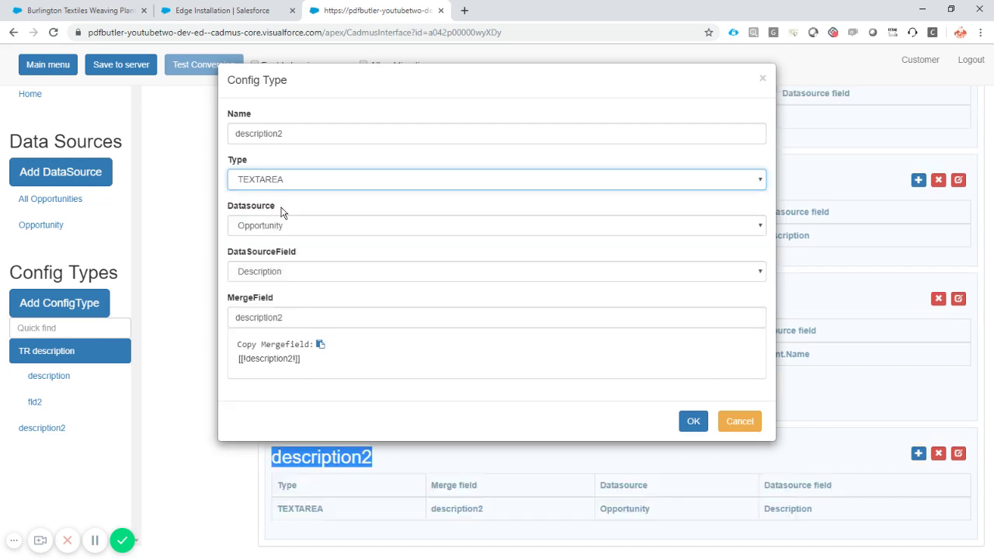
{"action": "left_click", "coordinate": [695, 424]}
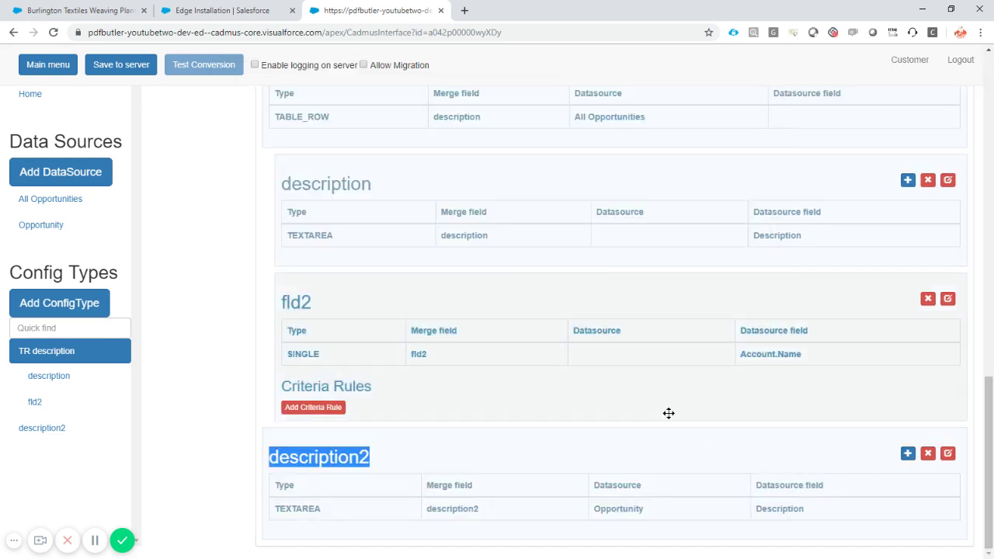
Save the configuration to the server and return to the Edge Installation opportunity.
{"action": "left_click", "coordinate": [145, 72]}
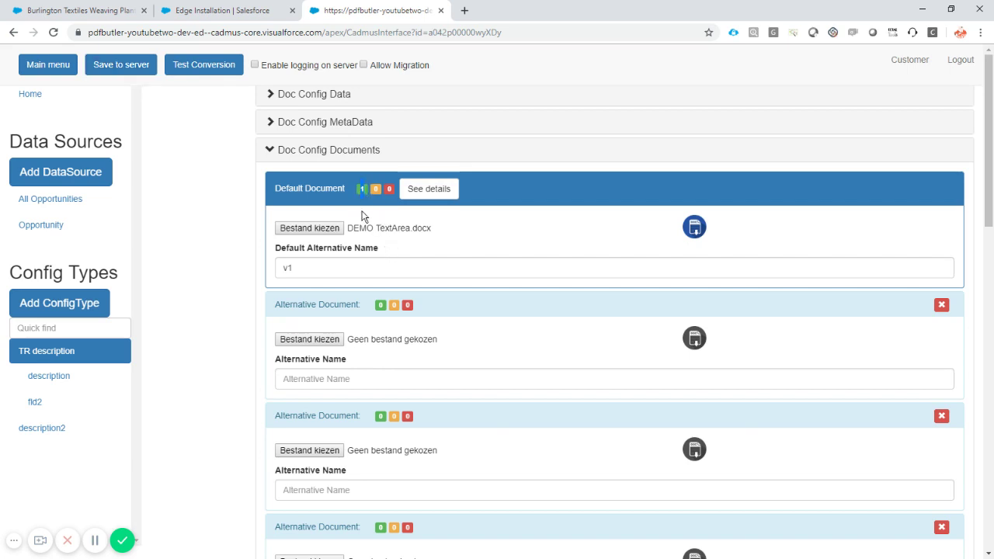
{"action": "left_click", "coordinate": [233, 11]}
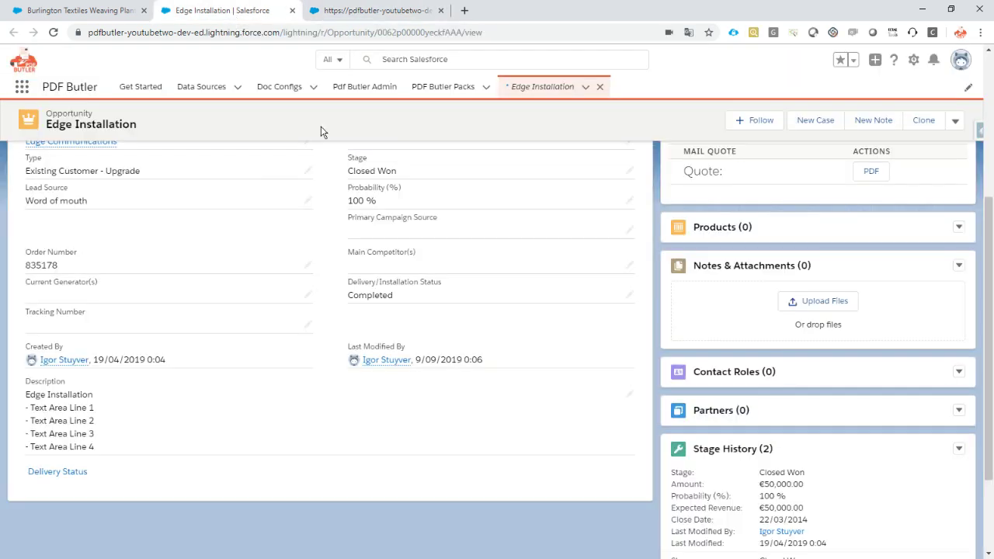
{"action": "scroll", "coordinate": [542, 273], "scroll_direction": "up", "scroll_amount": 2}
{"action": "scroll", "coordinate": [672, 316], "scroll_direction": "up", "scroll_amount": 1}
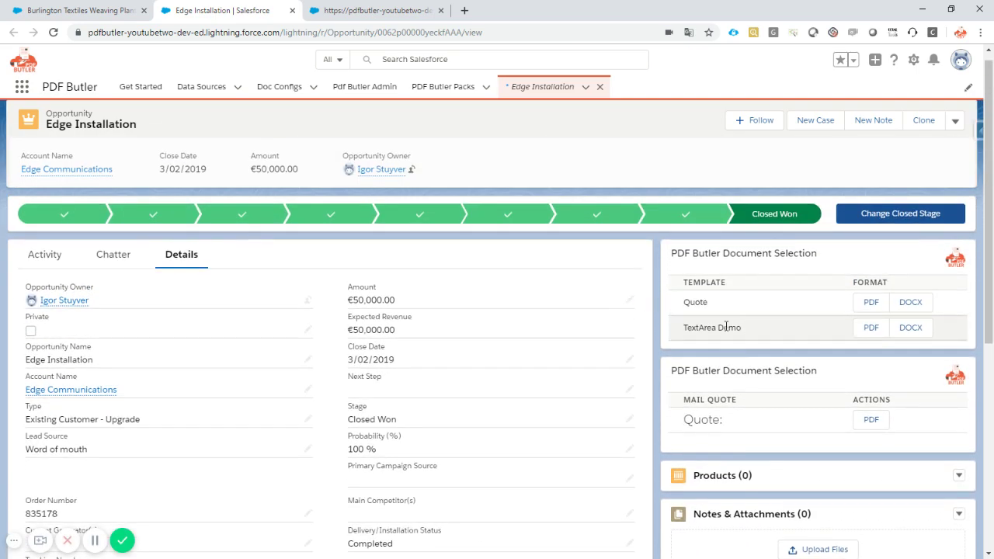
Generate the TextArea Demo PDF and verify the multi-line and italic underlined descriptions.
{"action": "left_click", "coordinate": [871, 327]}
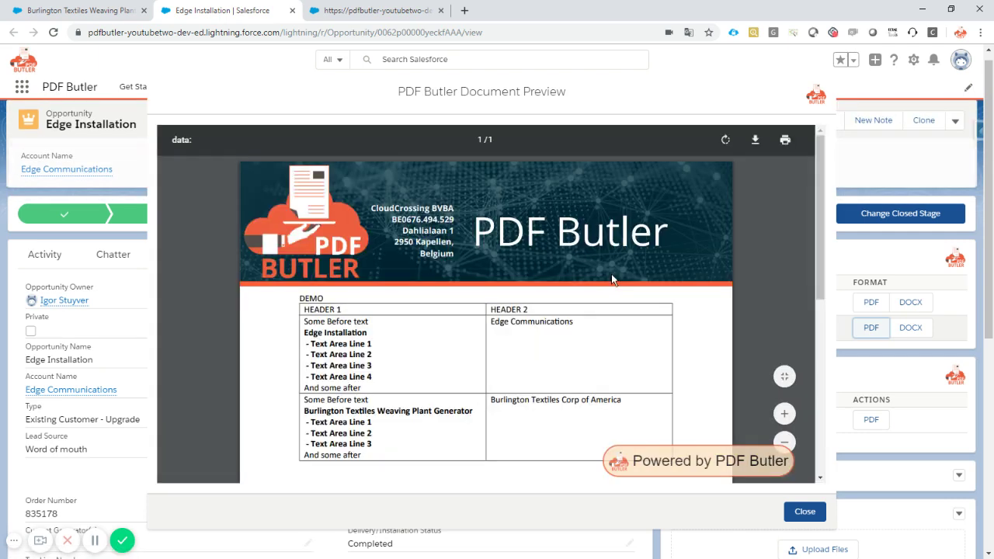
{"action": "scroll", "coordinate": [476, 275], "scroll_direction": "down", "scroll_amount": 1}
{"action": "scroll", "coordinate": [394, 262], "scroll_direction": "down", "scroll_amount": 1}
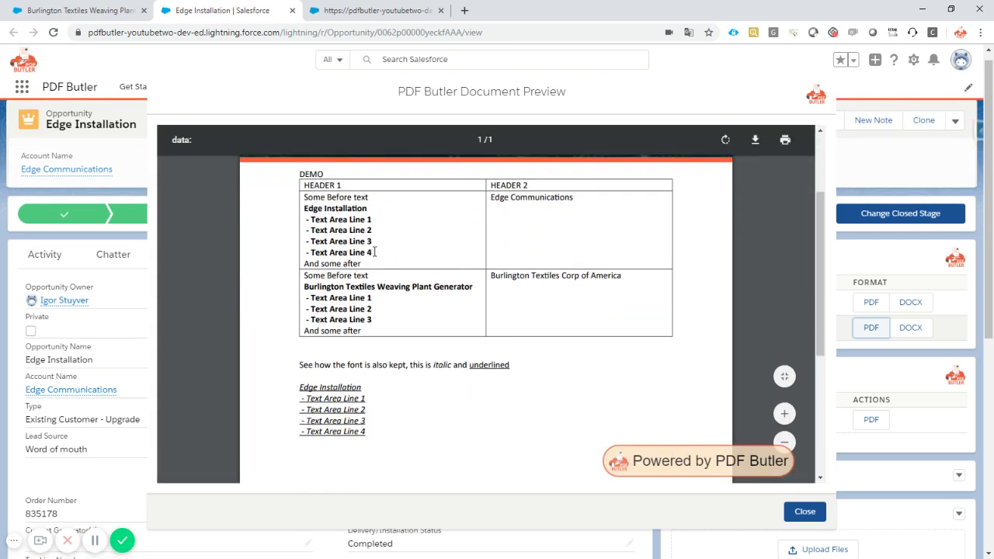
{"action": "left_click_drag", "start_coordinate": [371, 253], "coordinate": [298, 210]}
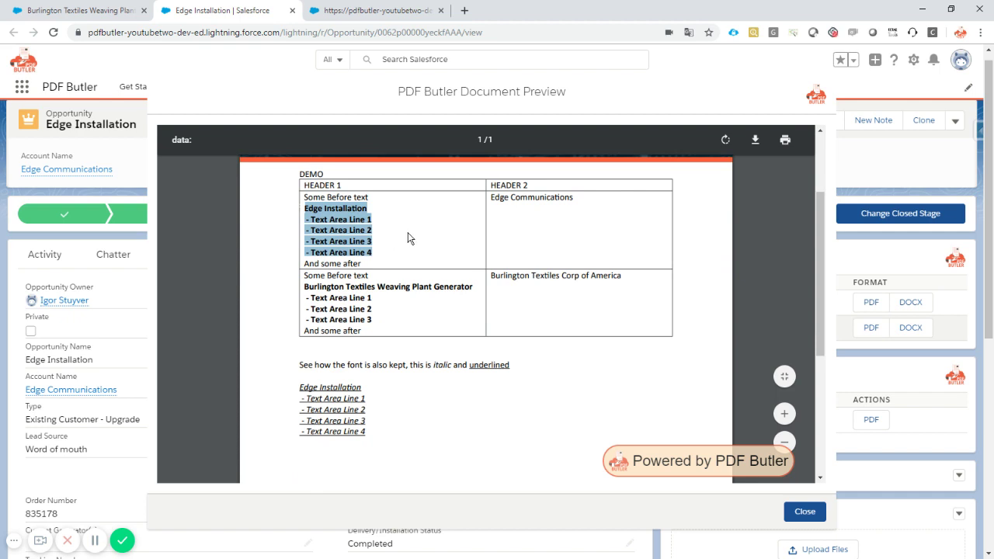
{"action": "mouse_move", "coordinate": [299, 386]}
{"action": "left_mouse_down"}
{"action": "mouse_move", "coordinate": [373, 406]}
{"action": "mouse_move", "coordinate": [370, 434]}
{"action": "left_mouse_up"}
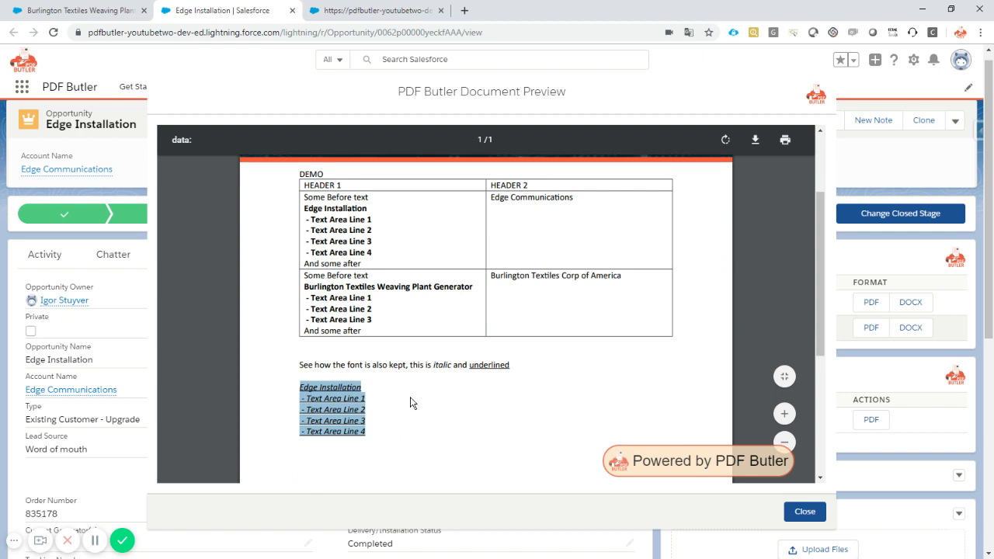
{"action": "scroll", "coordinate": [411, 397], "scroll_direction": "up", "scroll_amount": 2}
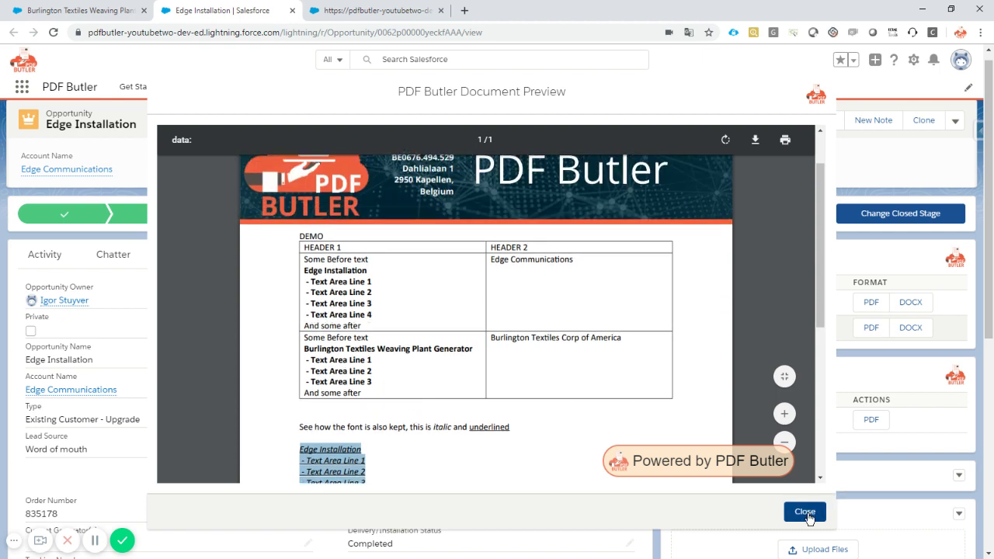